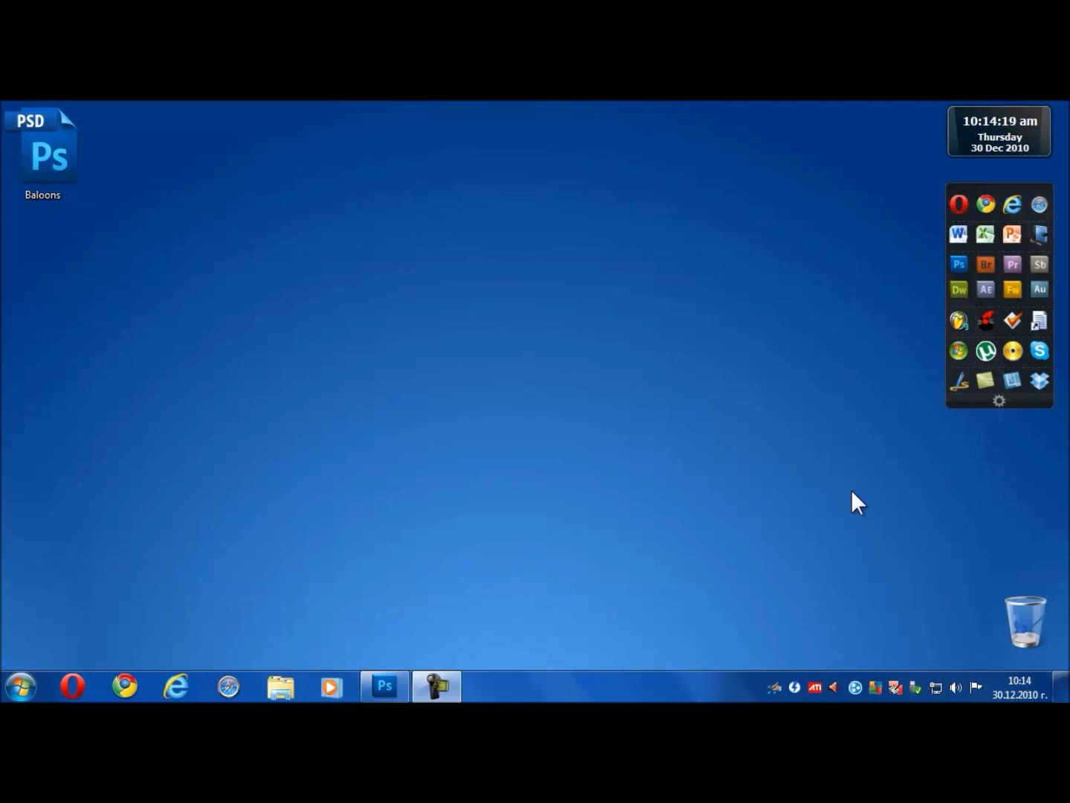
Switch to Photoshop, select the small balloon above the trees with a rectangular marquee, remove it with a Content-Aware fill, and deselect.
left_click(385, 686)
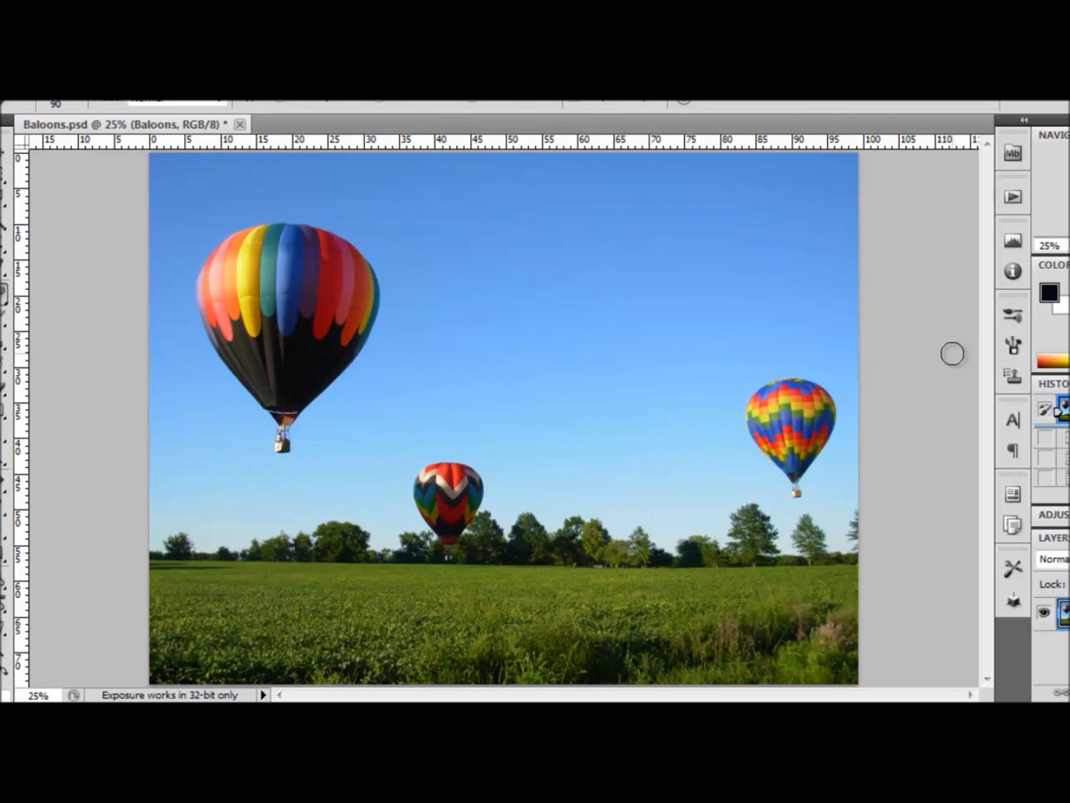
scroll(679, 350, "up", 7)
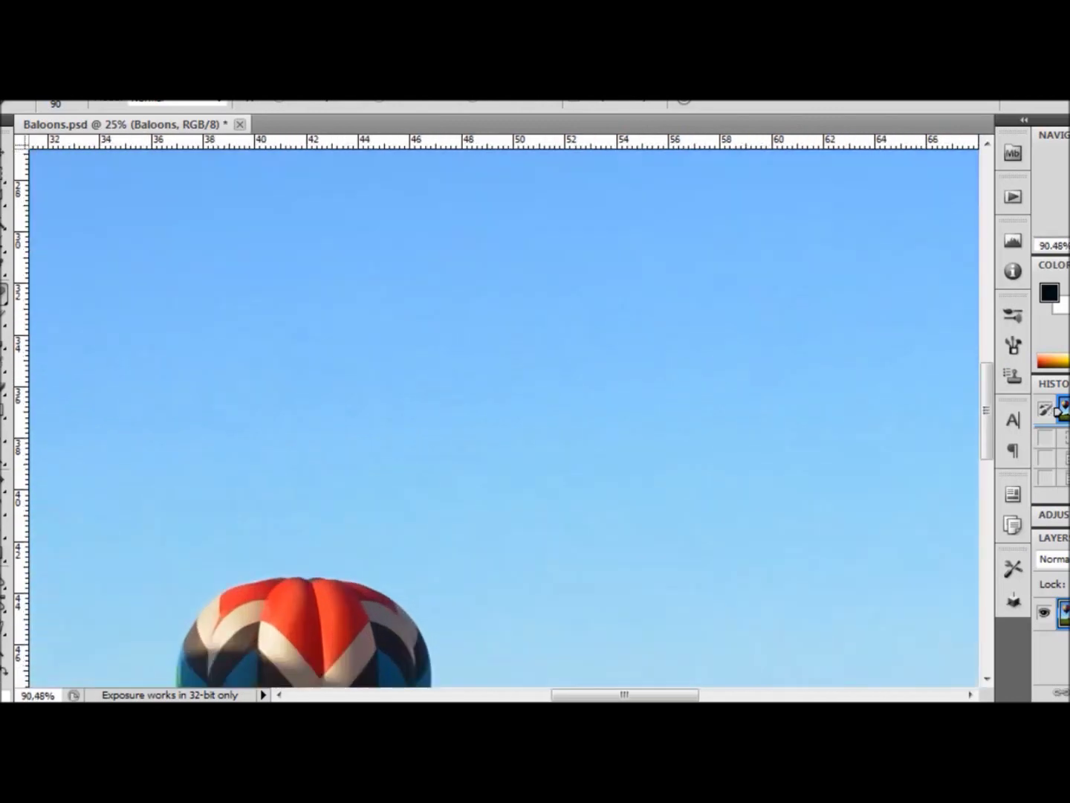
left_click_drag(461, 520, 650, 236)
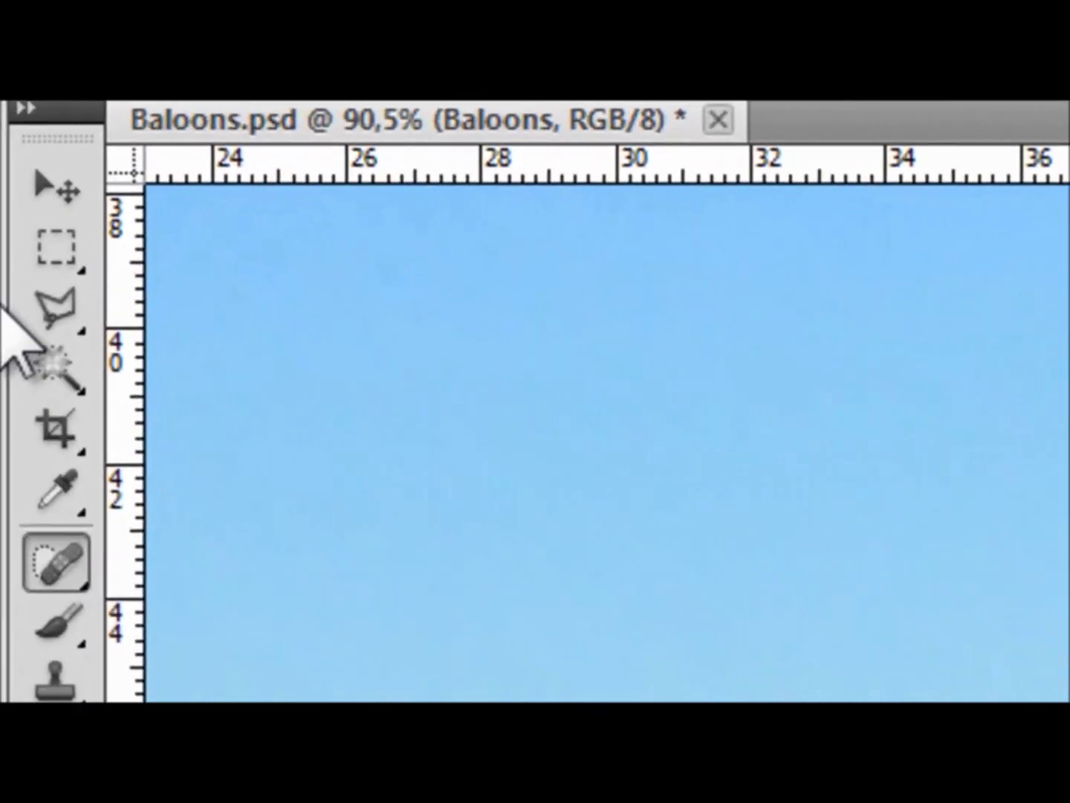
left_click(49, 257)
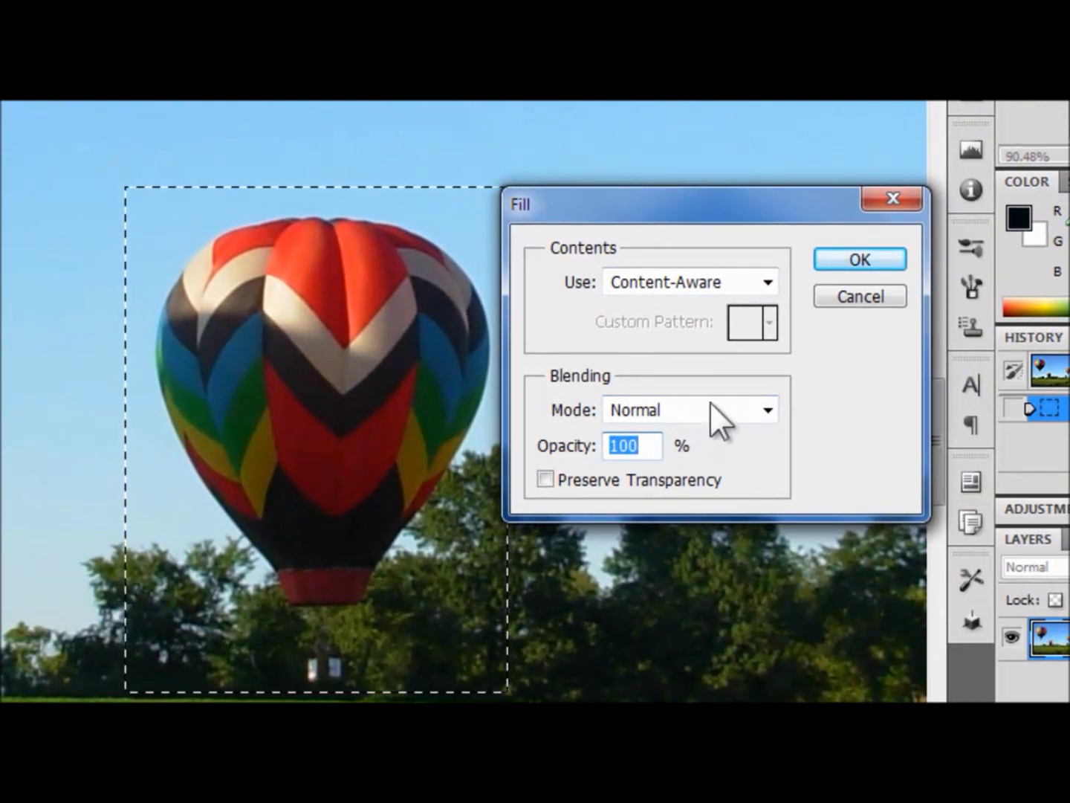
left_click(859, 259)
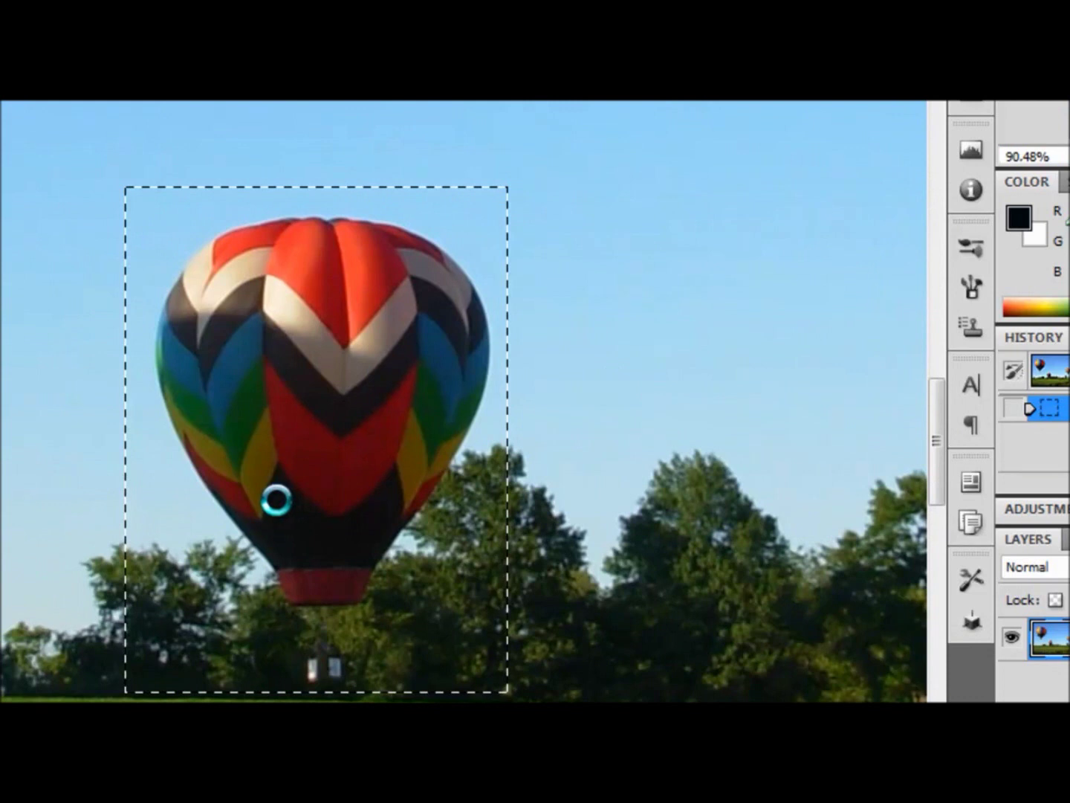
right_click(281, 511)
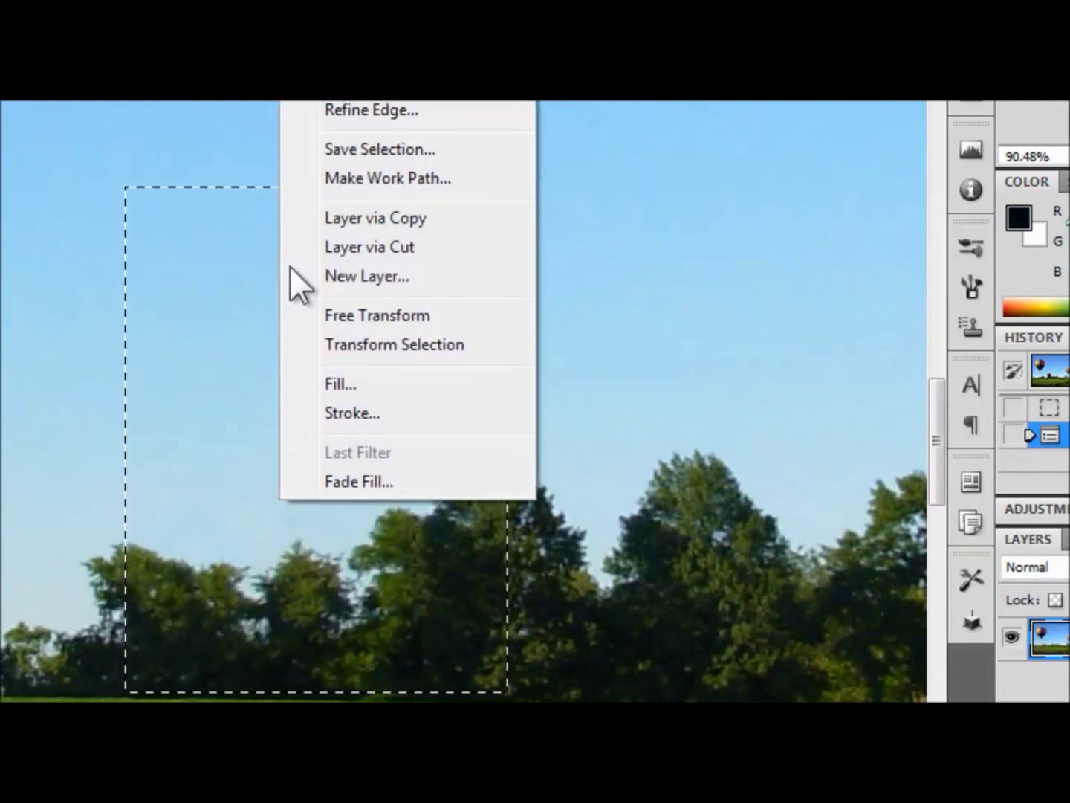
left_click(350, 24)
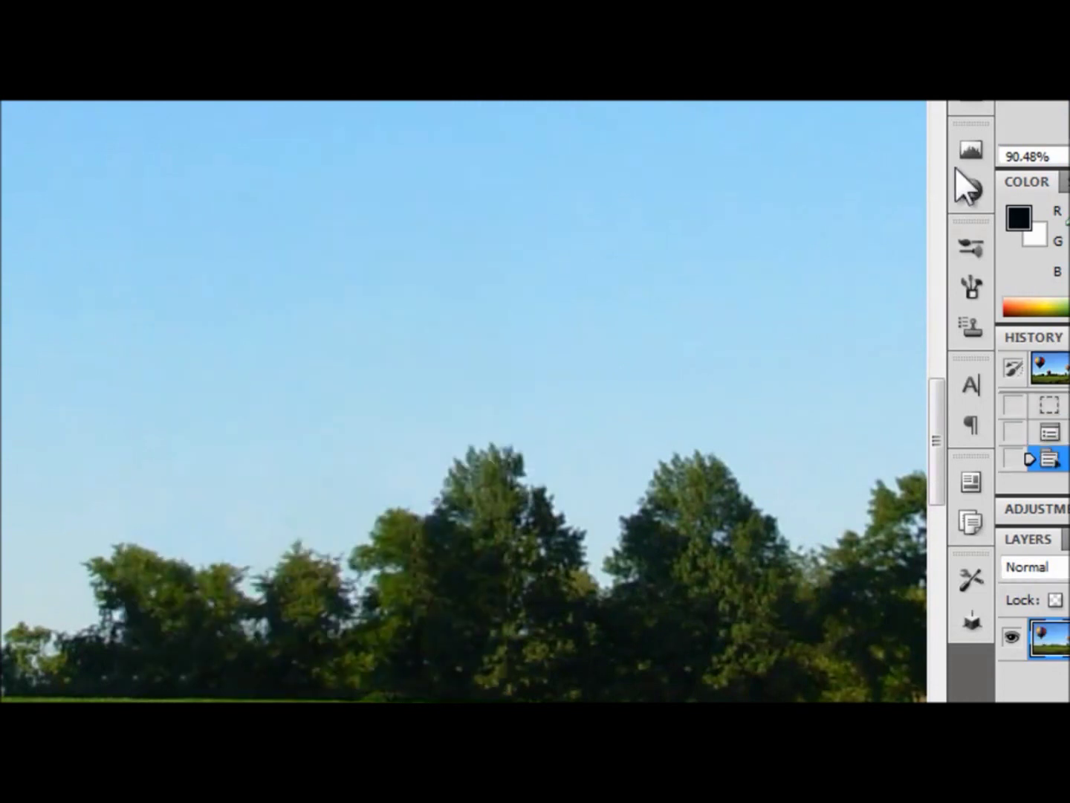
Paint out the dry brush and tall grass in the field's lower-right area using the Spot Healing Brush in Content-Aware mode, size 200.
left_click_drag(1067, 158, 1069, 157)
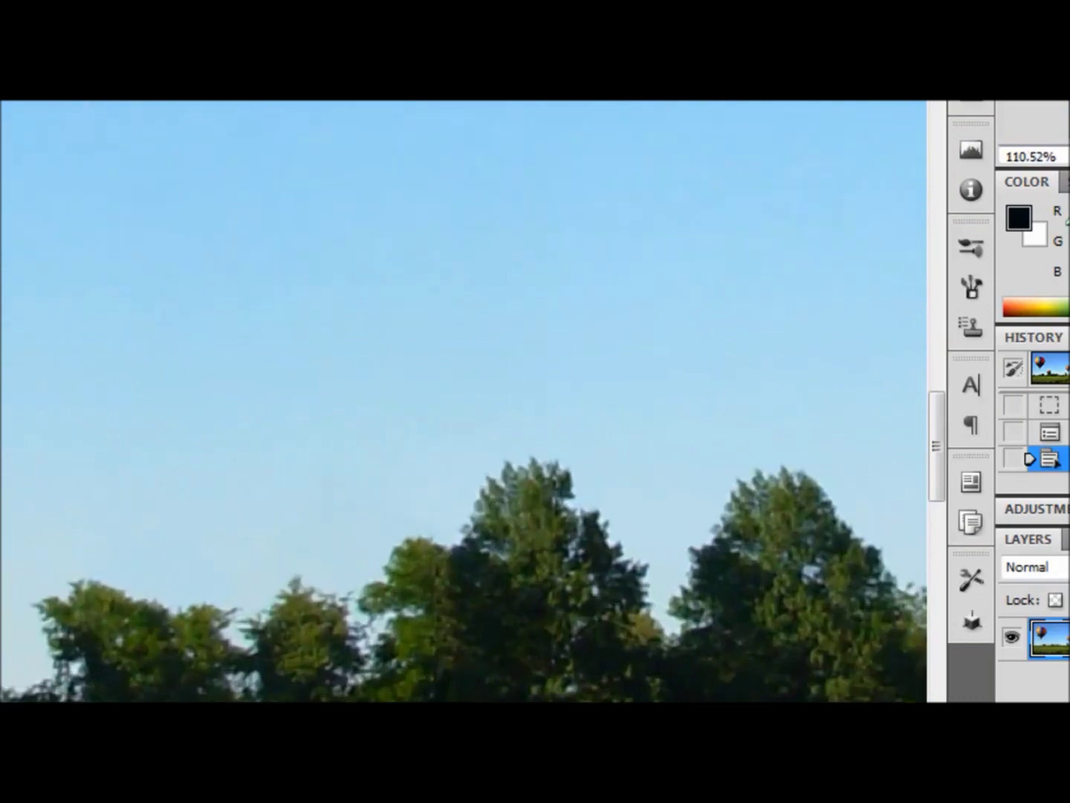
left_click_drag(1065, 105, 1064, 113)
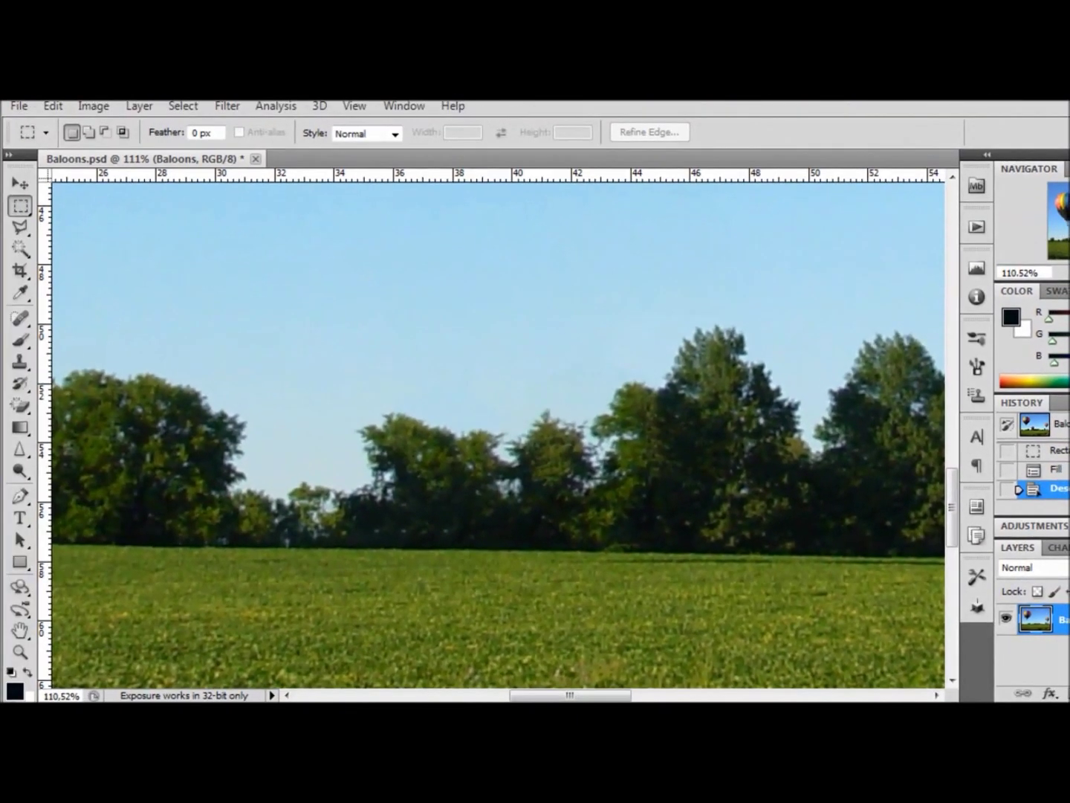
left_click_drag(1069, 273, 1067, 273)
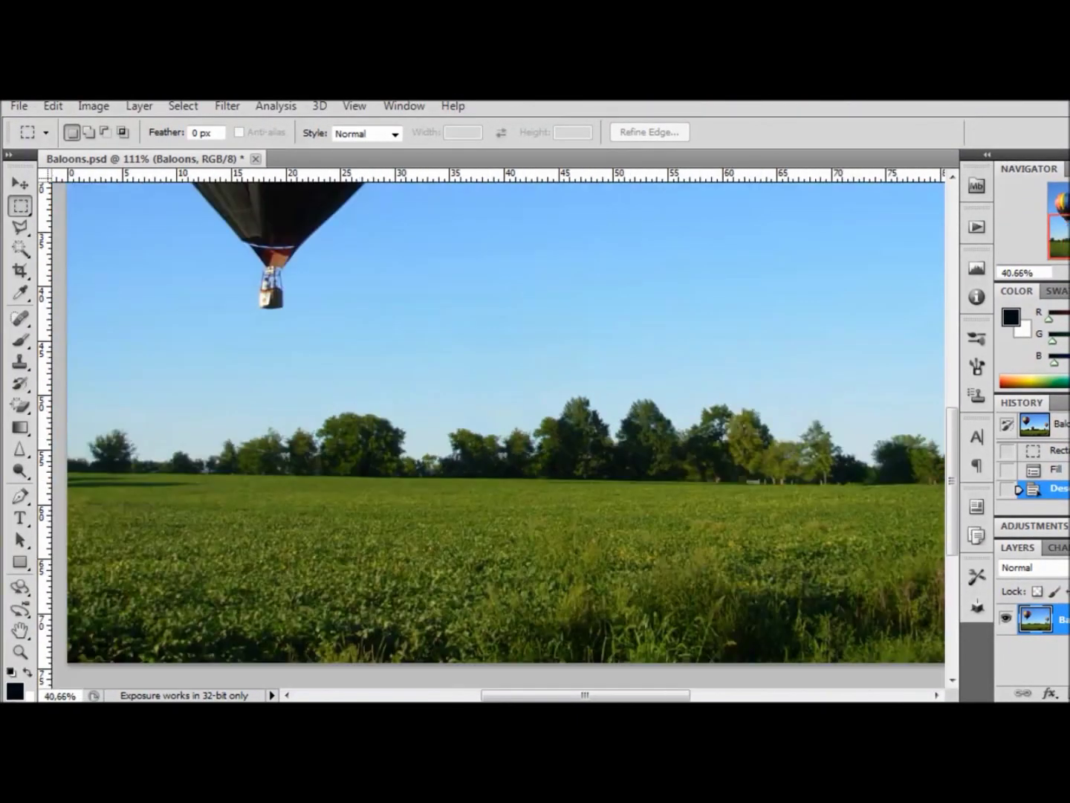
scroll(498, 435, "up", 4)
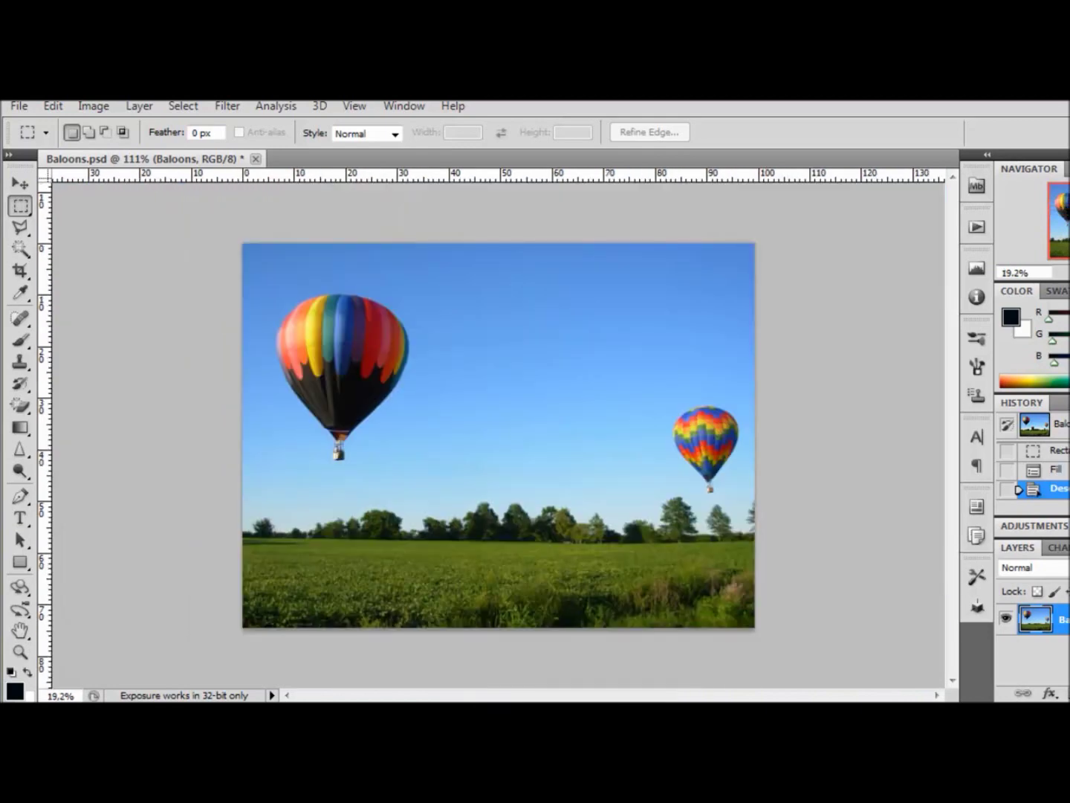
left_click_drag(1067, 273, 1069, 273)
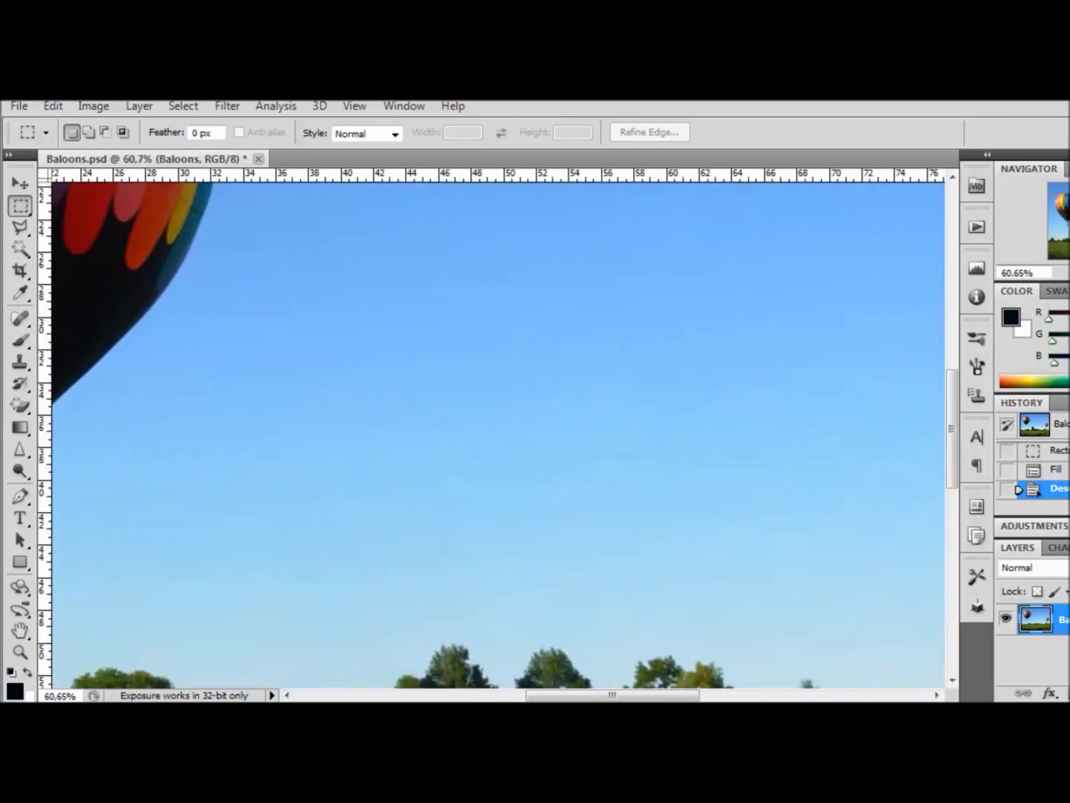
left_click(1069, 249)
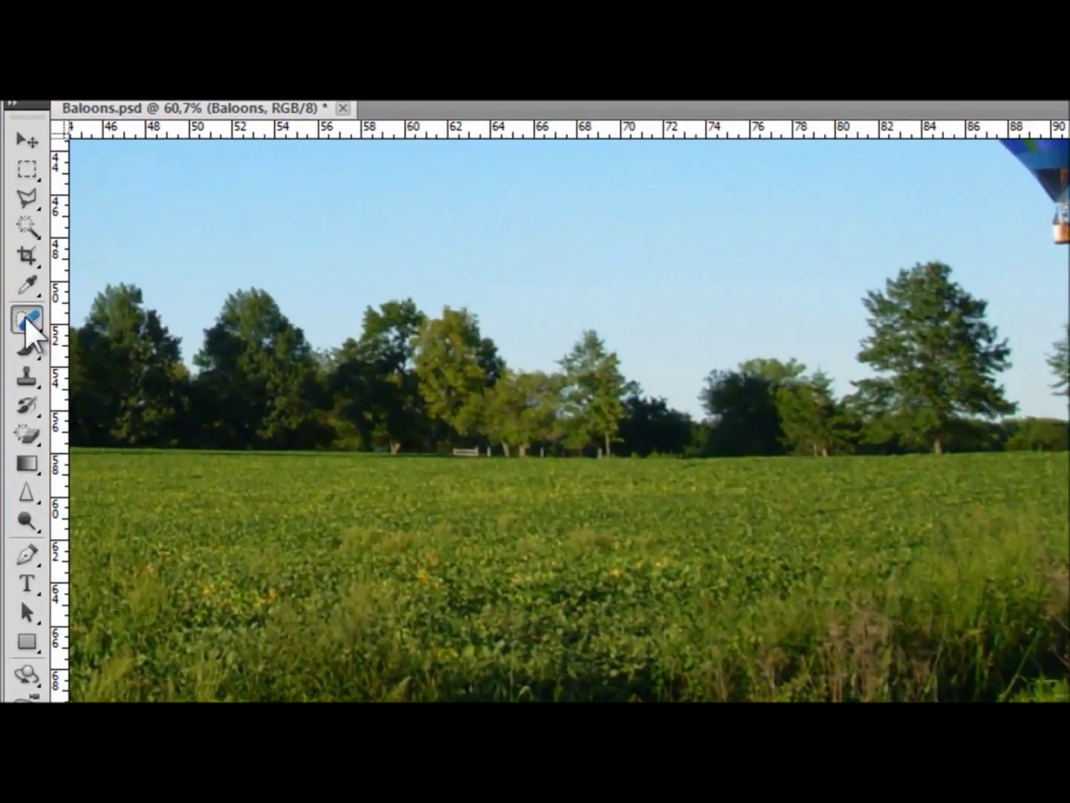
right_click(28, 318)
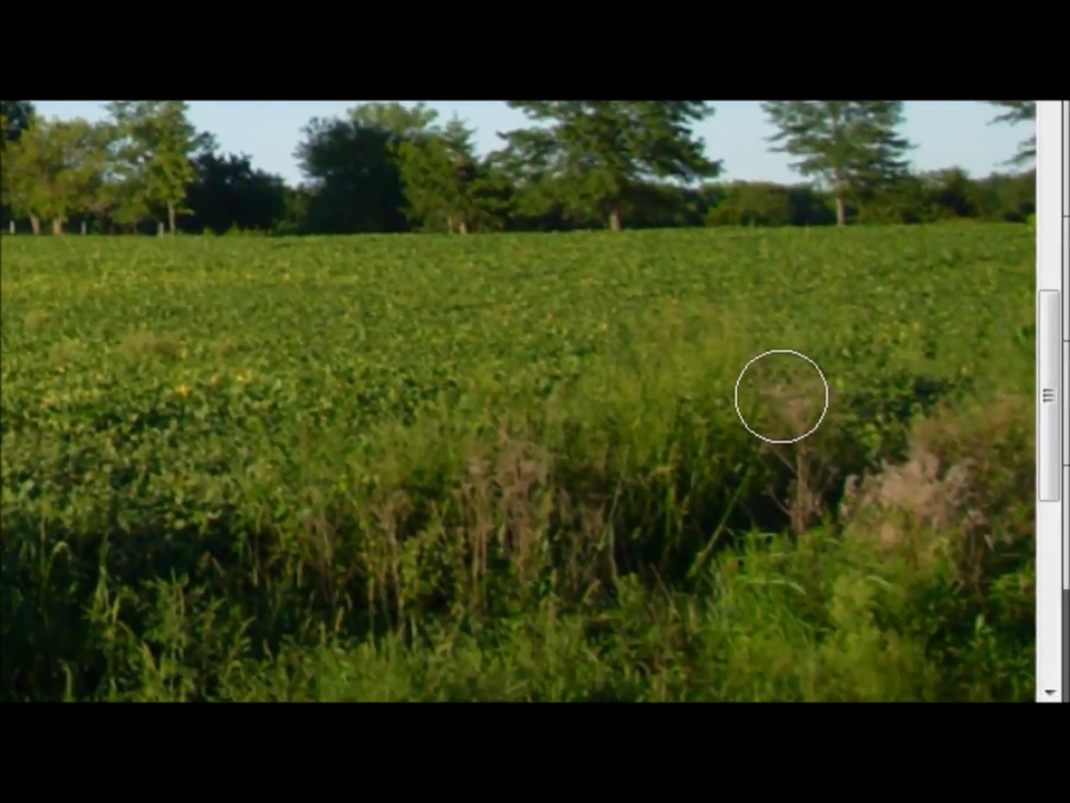
key("bracketright")
key("bracketright")
key("bracketright")
key("bracketright")
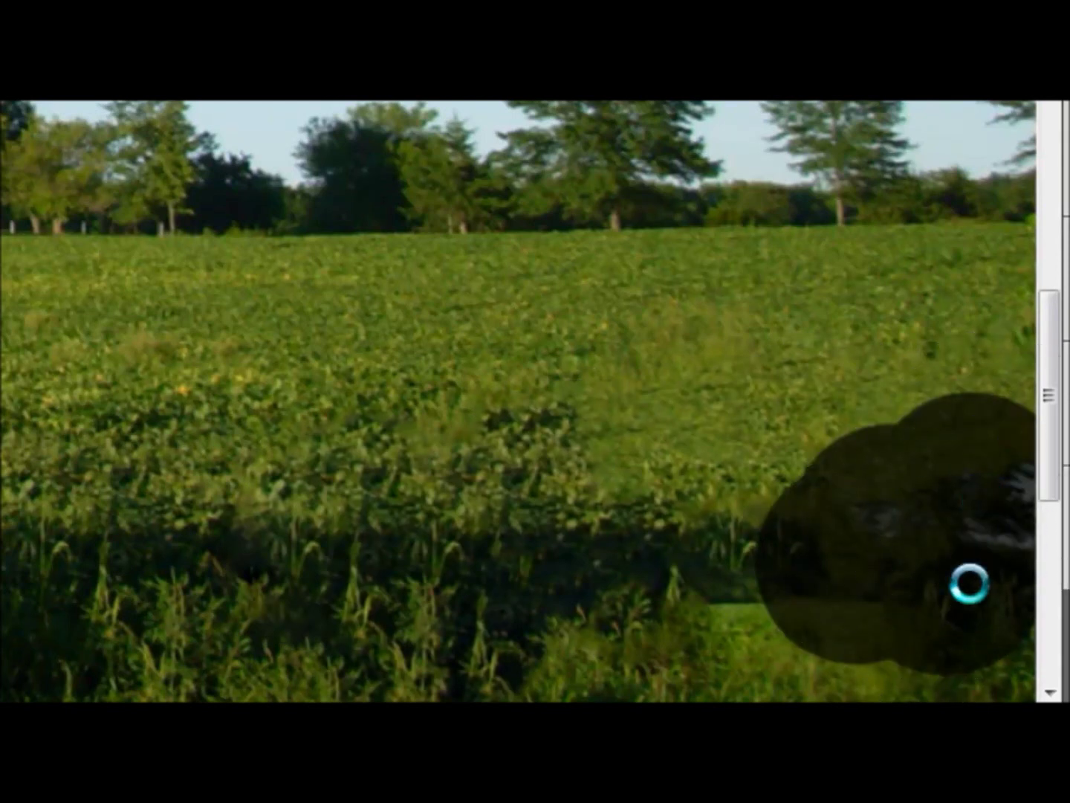
Widen the canvas to 5000 pixels, keeping the image anchored in the centre.
key("ctrl+0")
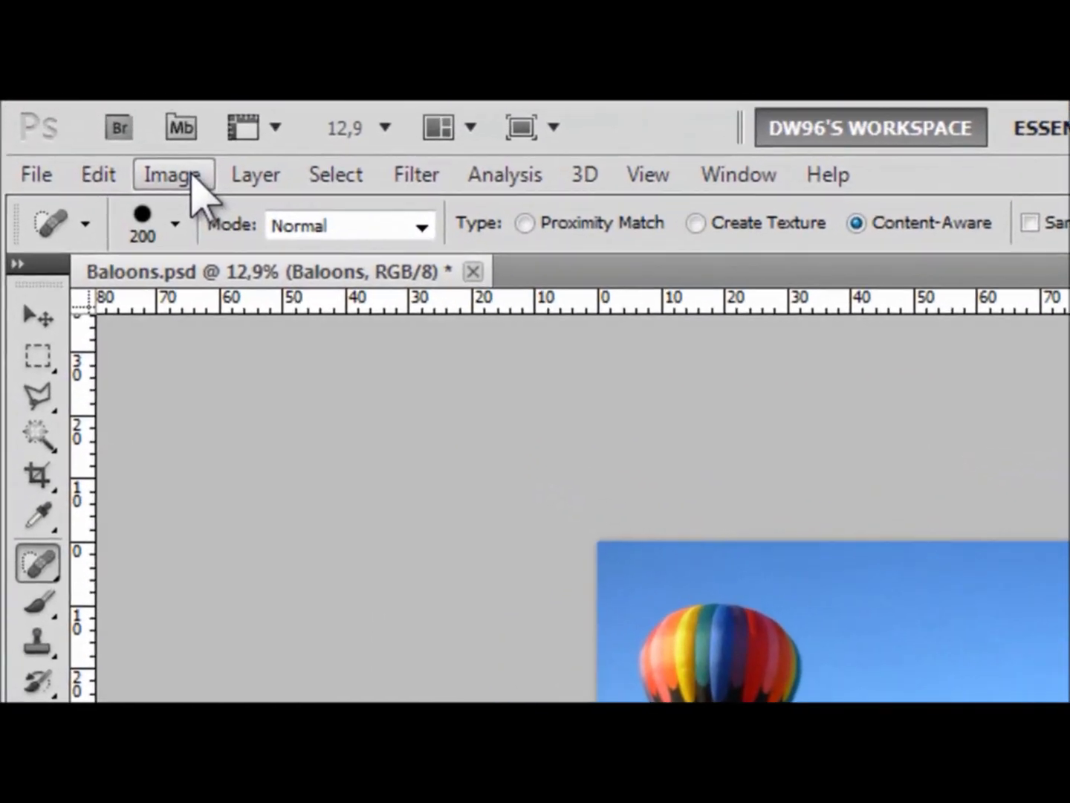
left_click(95, 78)
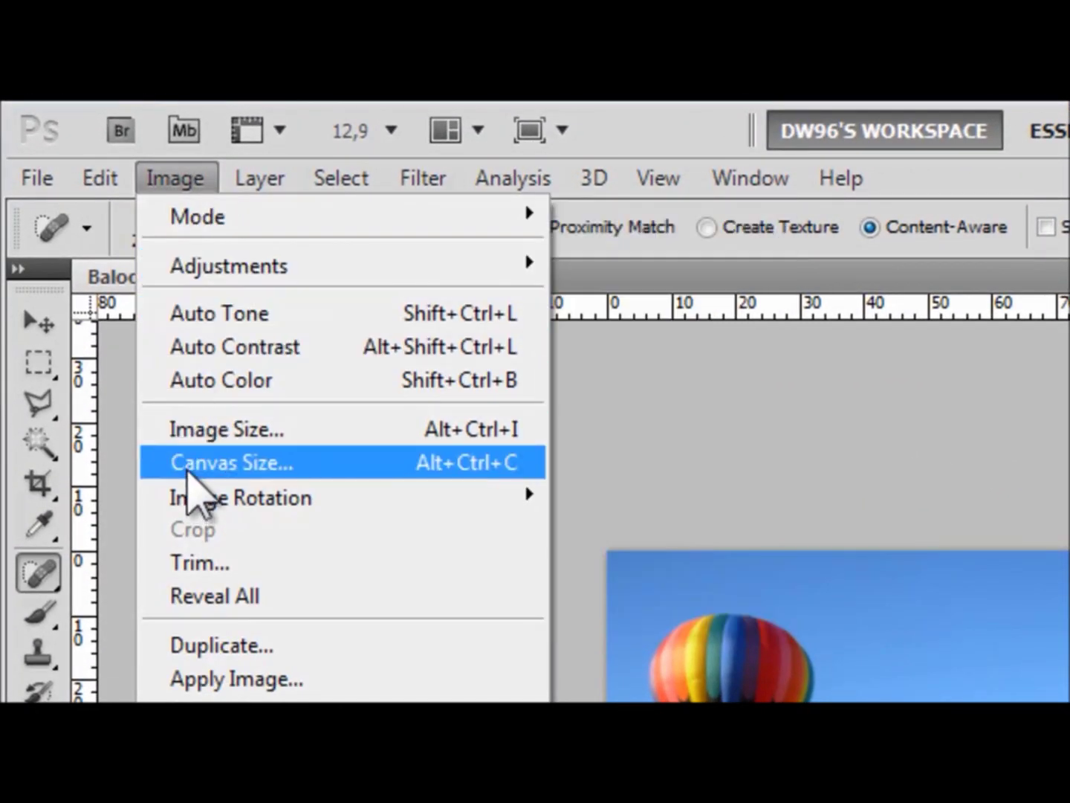
left_click(191, 465)
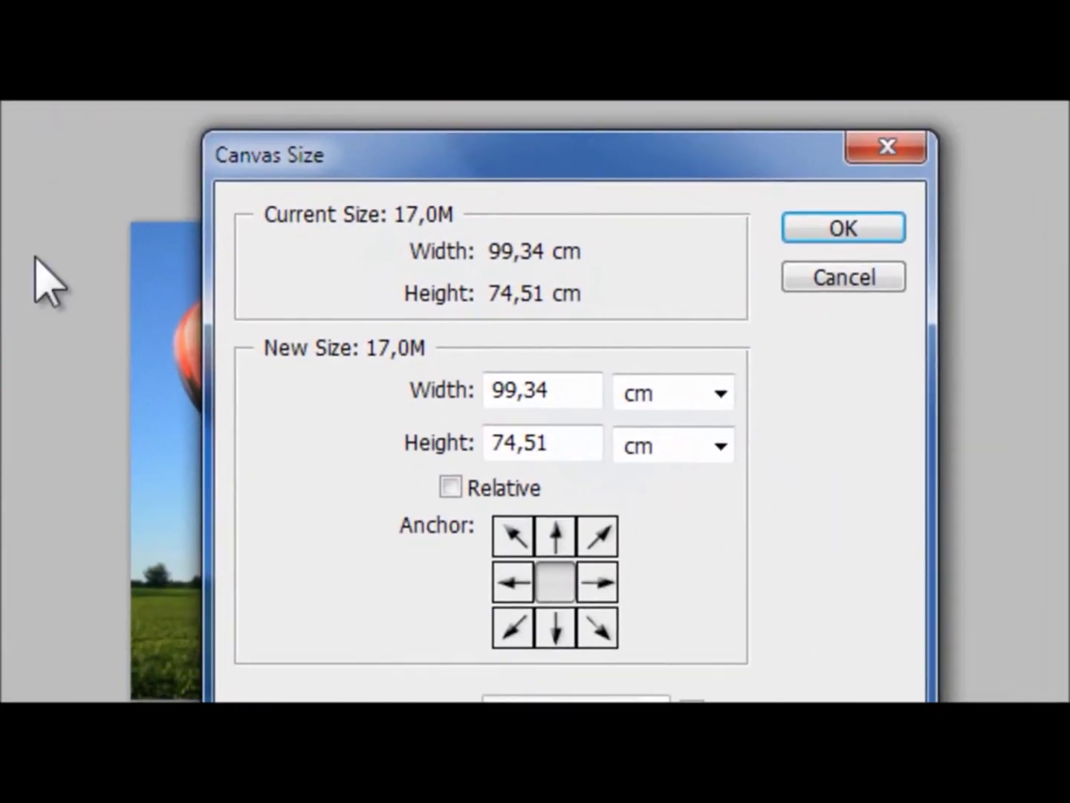
left_click(696, 390)
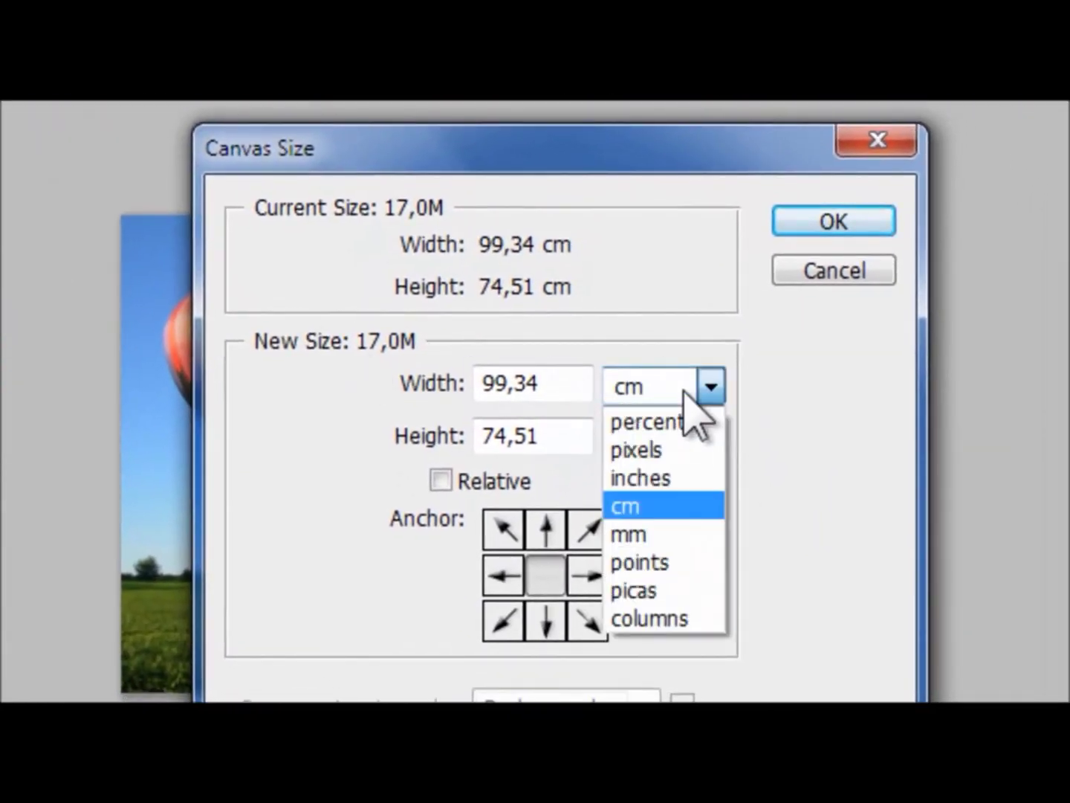
left_click(666, 455)
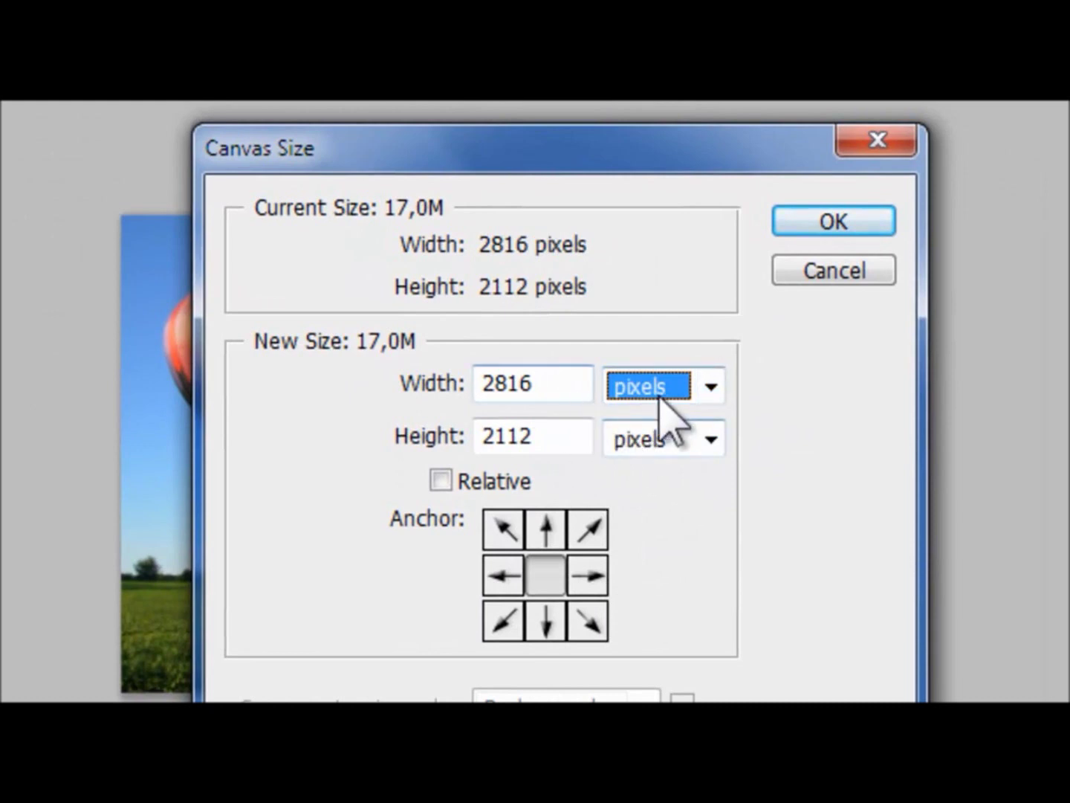
left_click(567, 386)
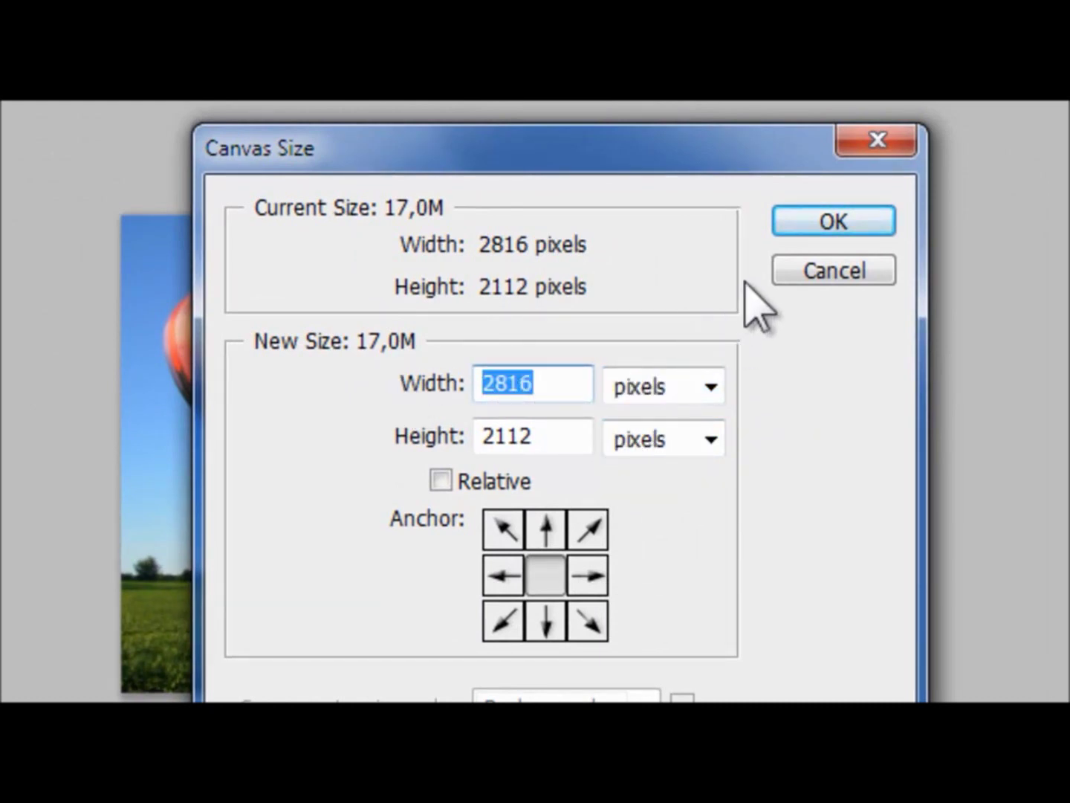
type("5000")
key("Return")
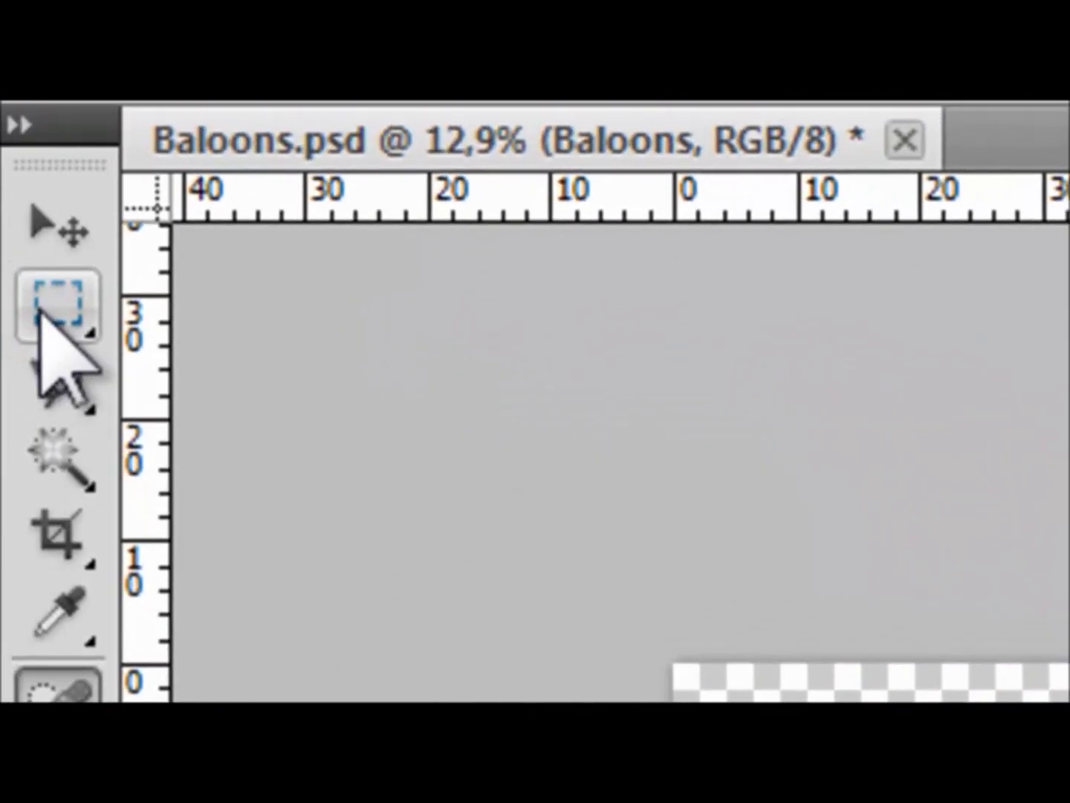
Select the transparent strips on both sides of the photo with an additive rectangular marquee and fill them with Content-Aware at 100% opacity.
left_click(57, 320)
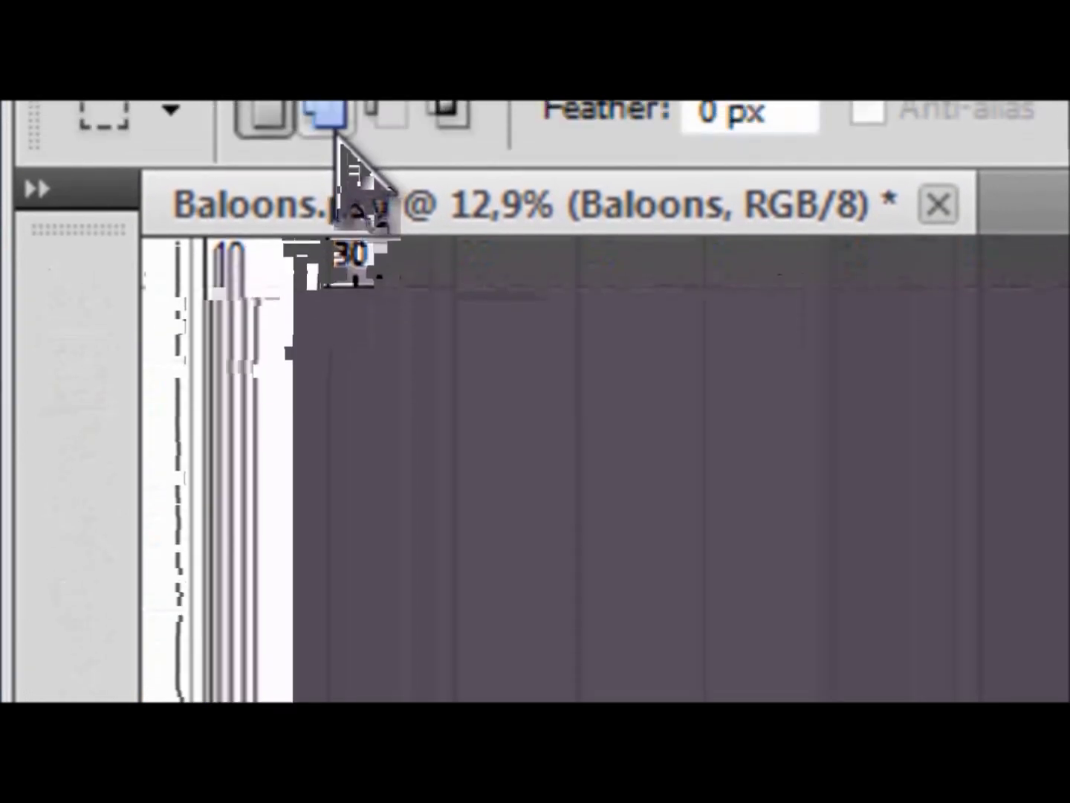
left_click(327, 111)
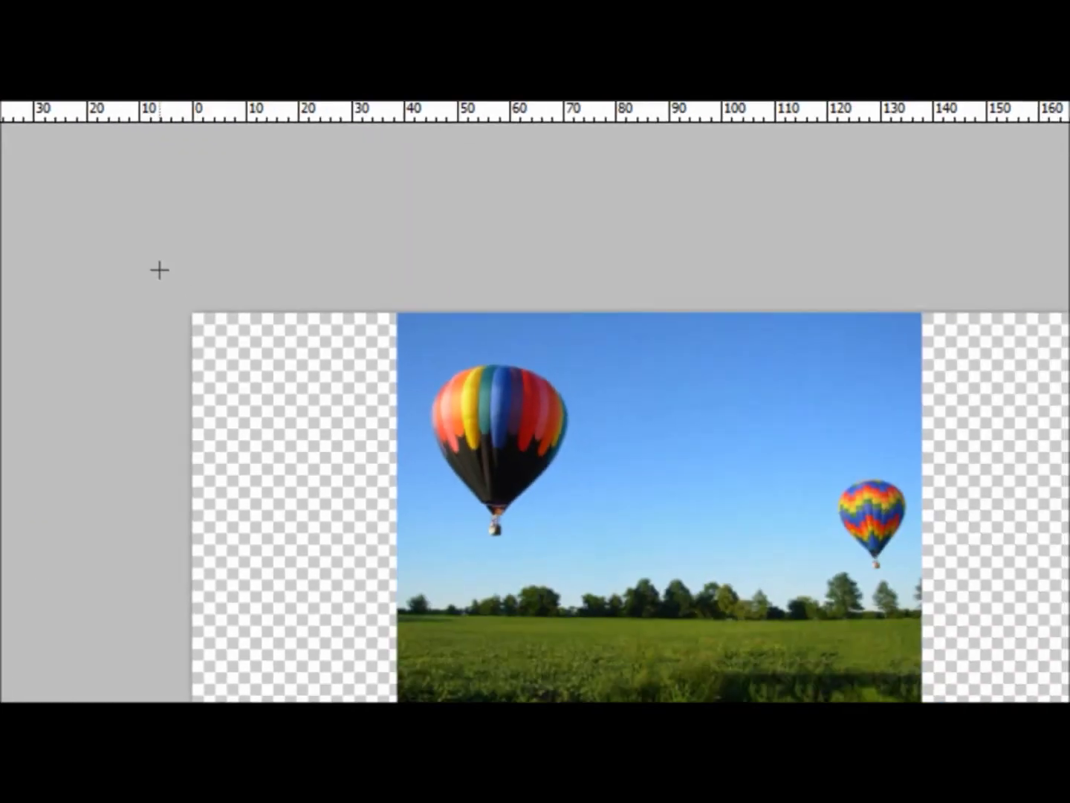
left_click_drag(103, 206, 172, 419)
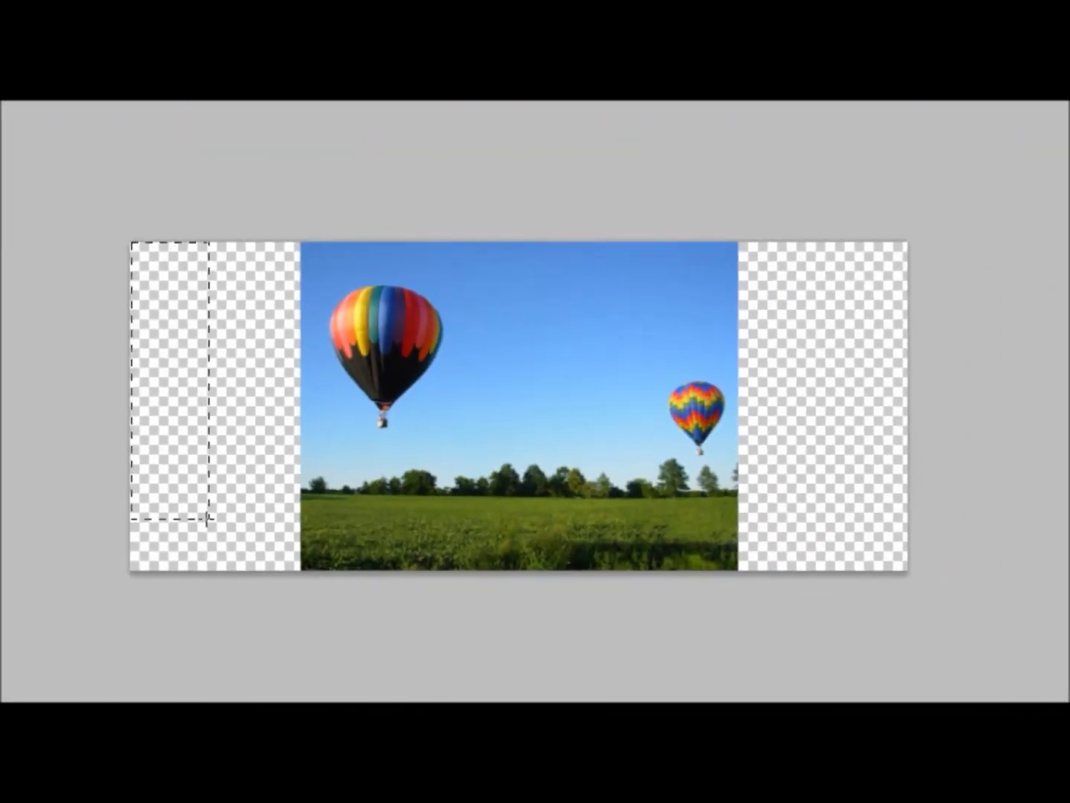
left_click_drag(208, 518, 243, 587)
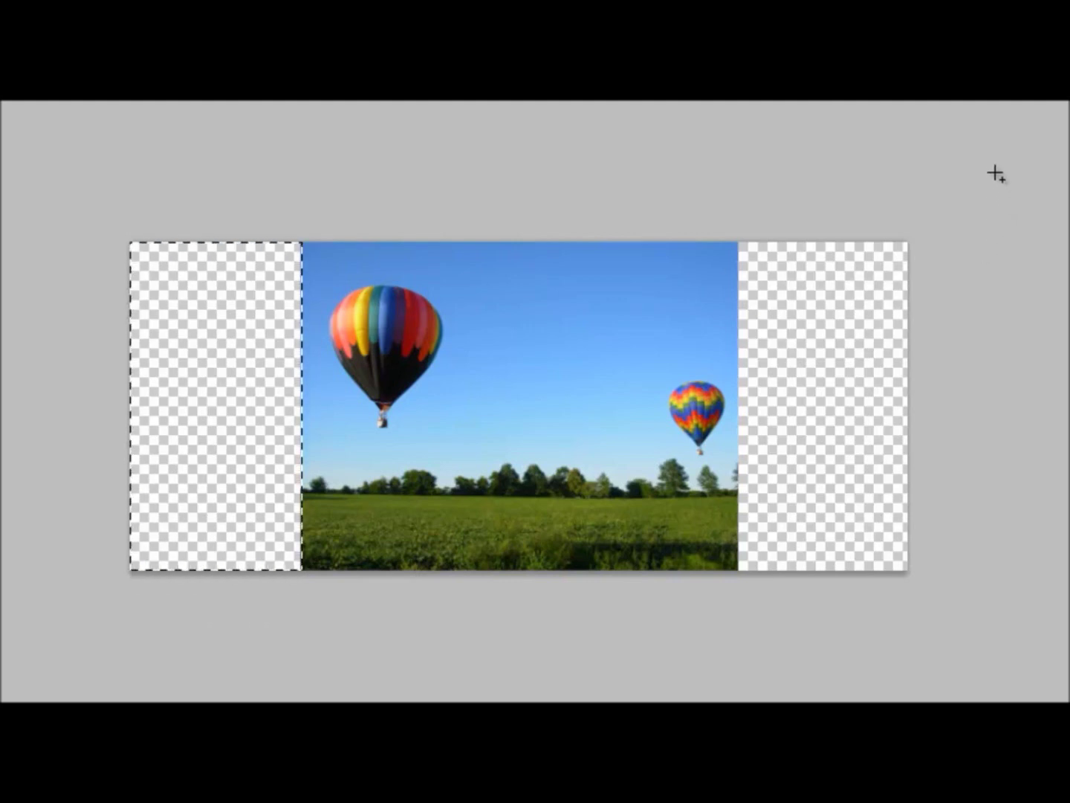
left_click_drag(933, 599, 734, 223)
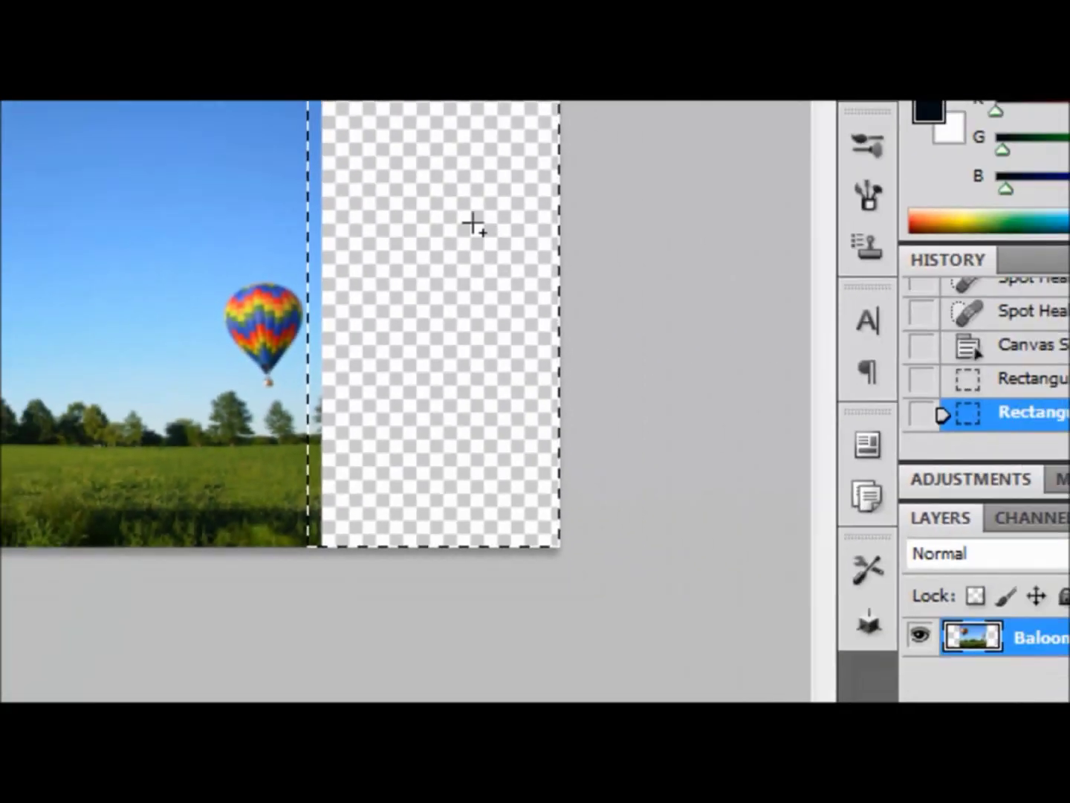
right_click(428, 240)
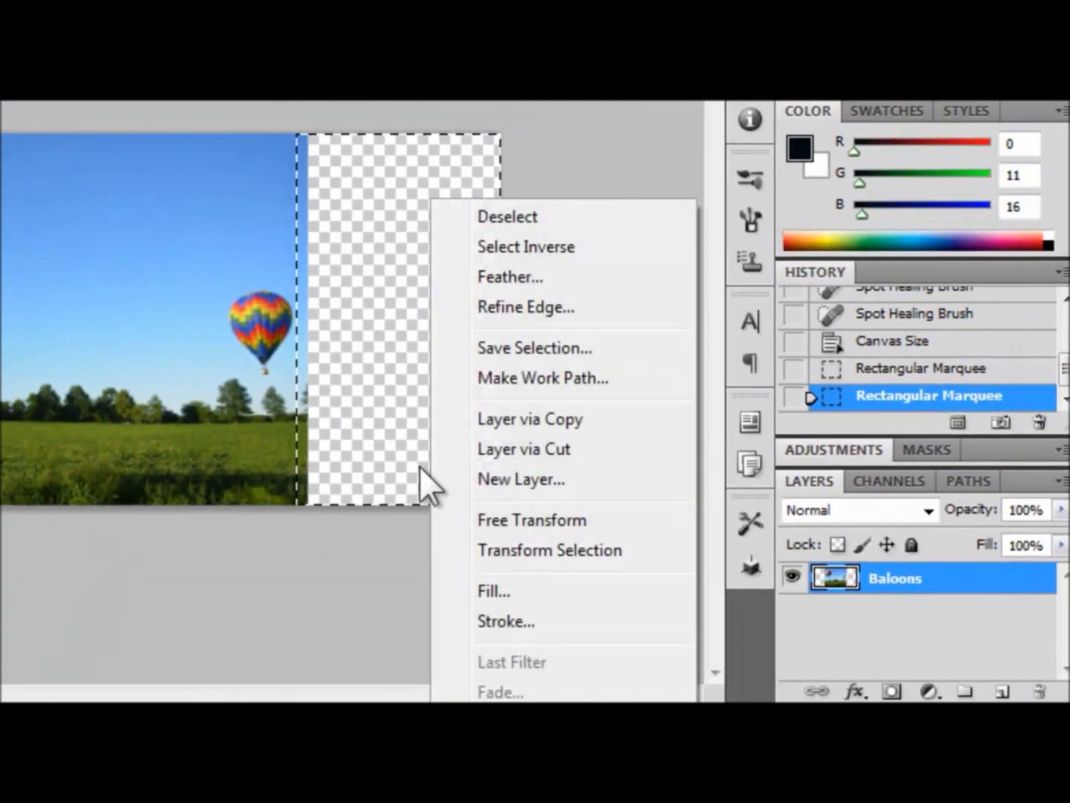
left_click(467, 589)
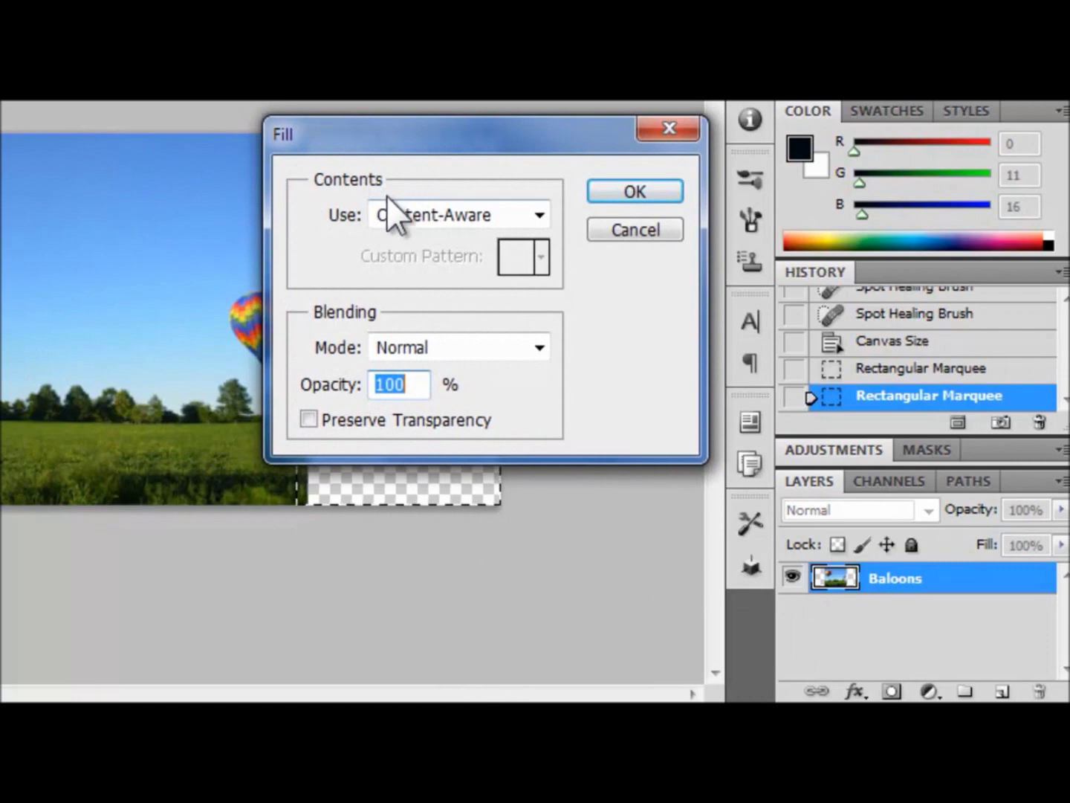
left_click(635, 191)
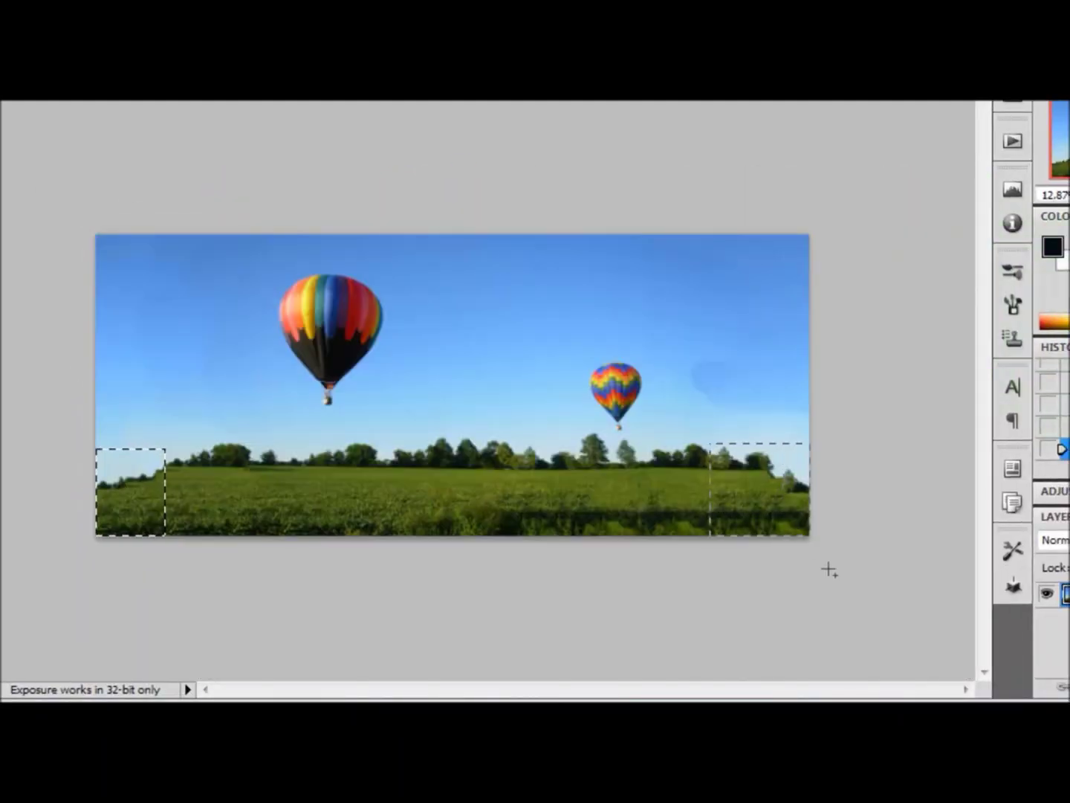
Fill the selected lower-left and lower-right corners of the panorama with Content-Aware at 100% opacity, and clear the selection.
right_click(775, 496)
left_click(846, 399)
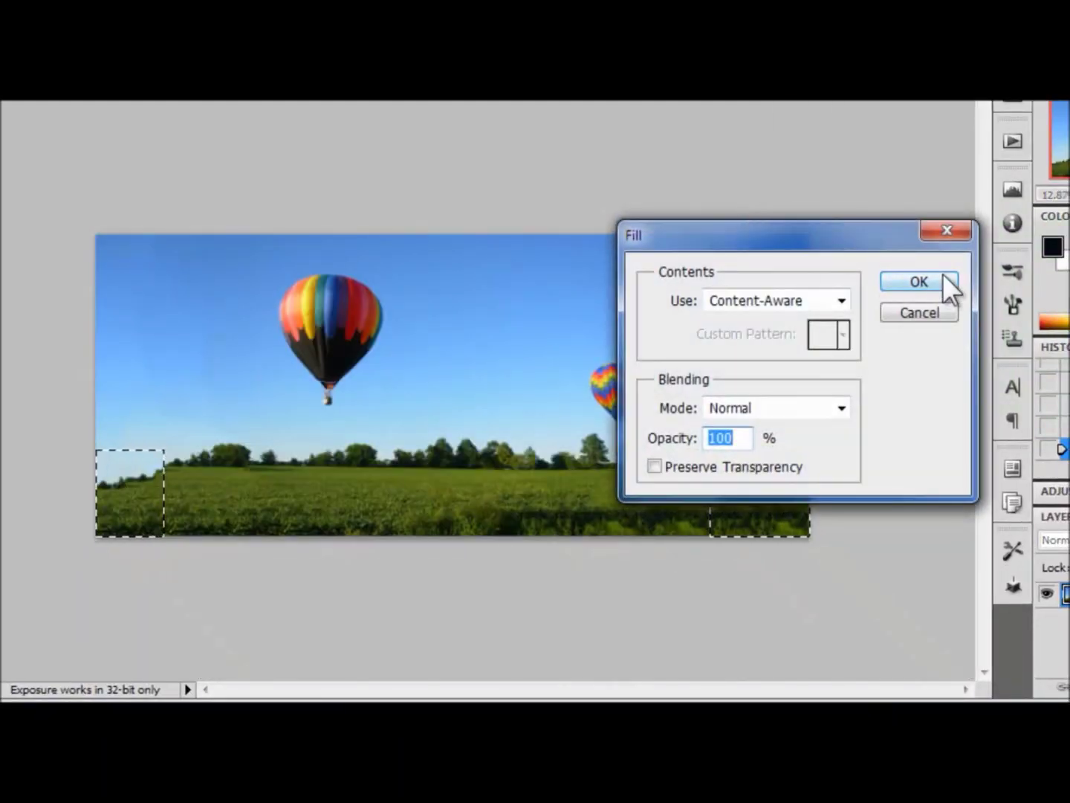
left_click(919, 282)
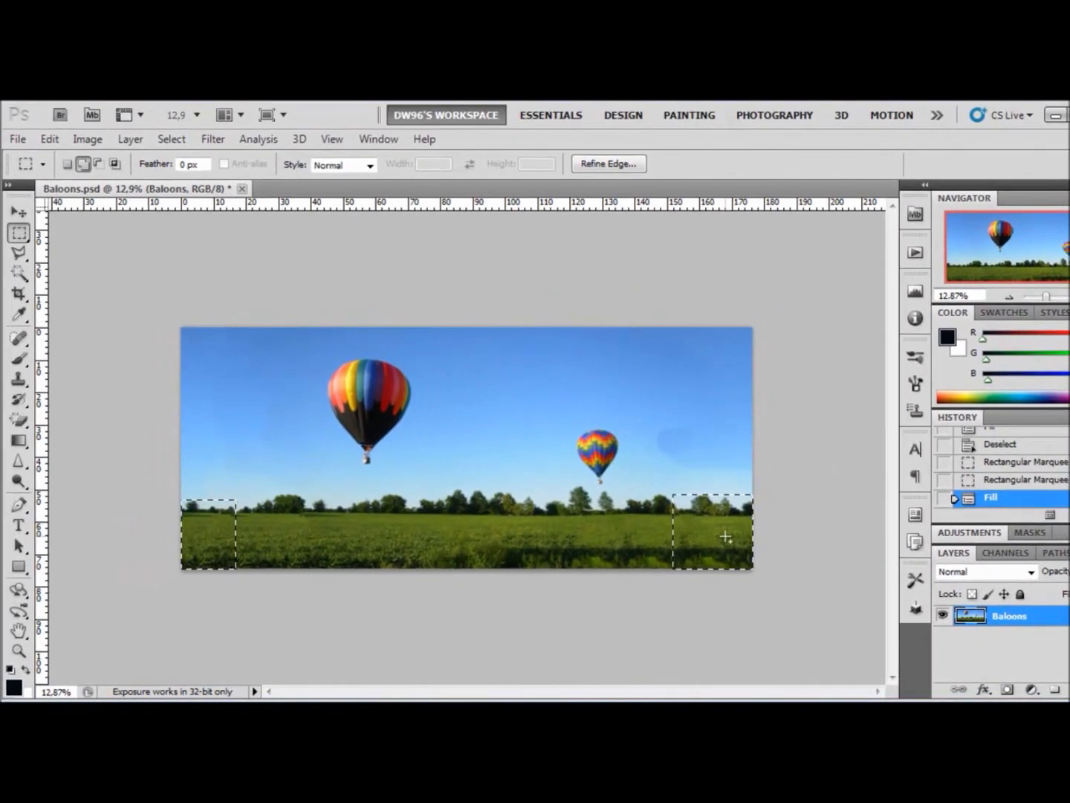
right_click(780, 493)
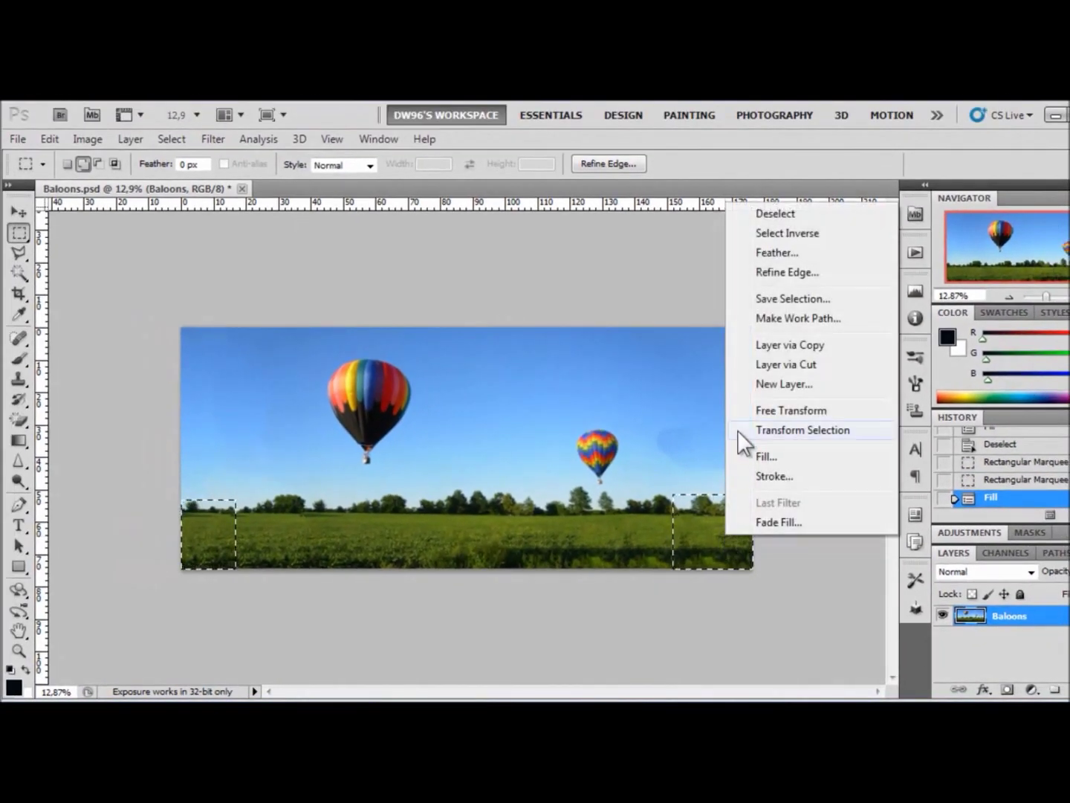
left_click(782, 210)
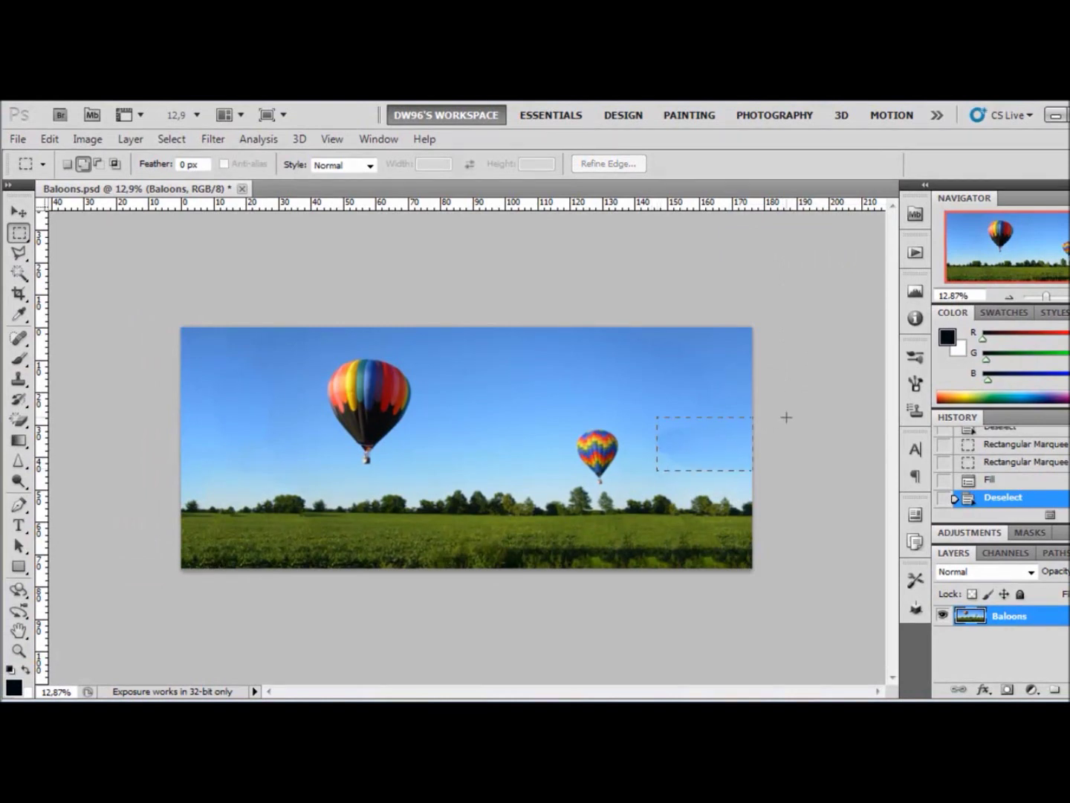
Fill the rectangular selection over the dark sky patch beside the small balloon with Content-Aware at 100% opacity, and deselect.
right_click(734, 445)
left_click(753, 366)
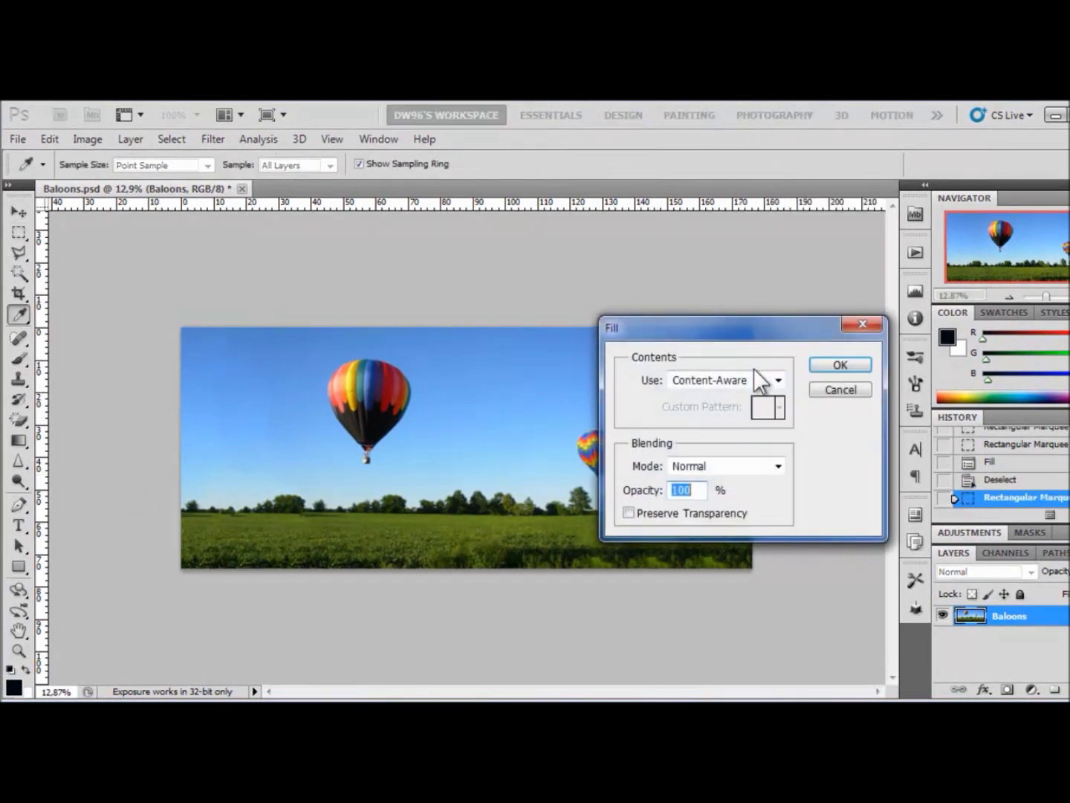
left_click(825, 365)
right_click(746, 445)
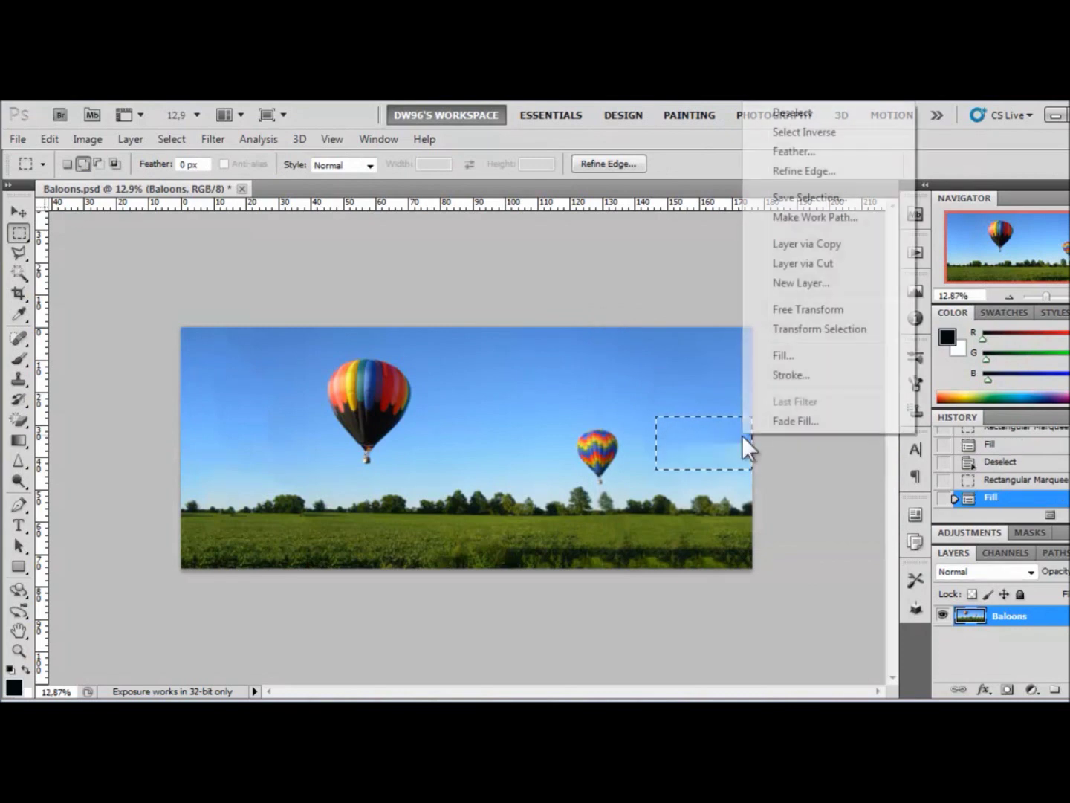
left_click(791, 113)
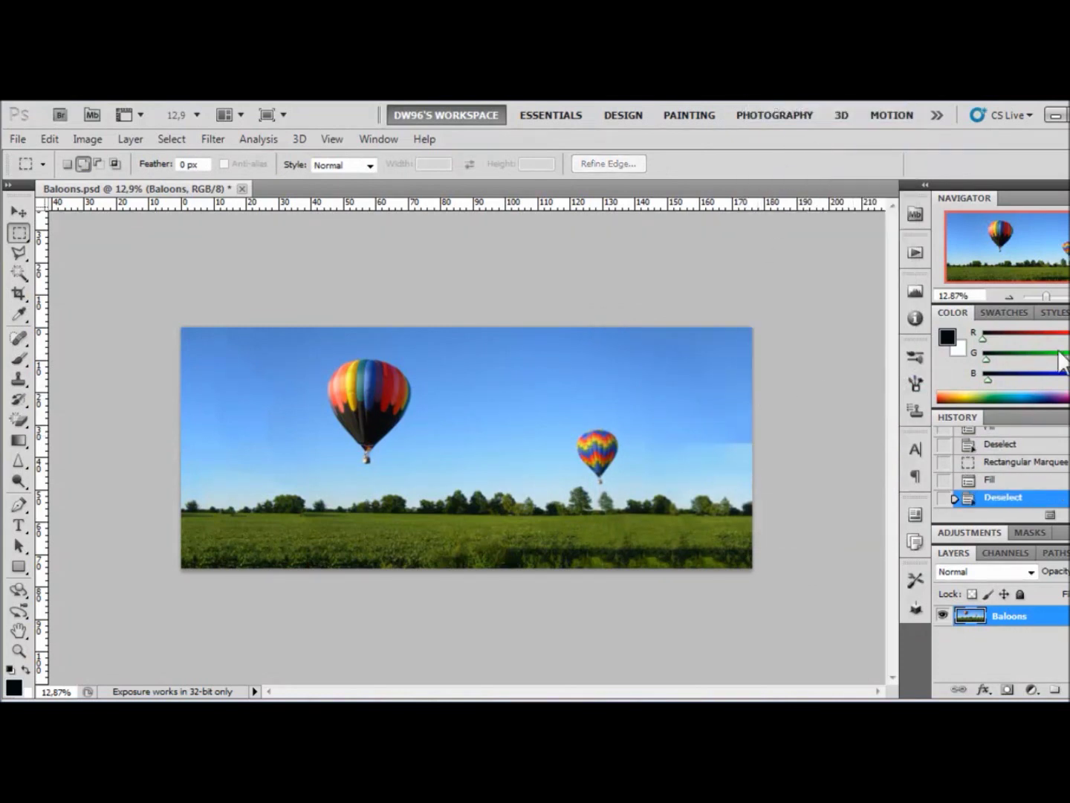
left_click(1046, 293)
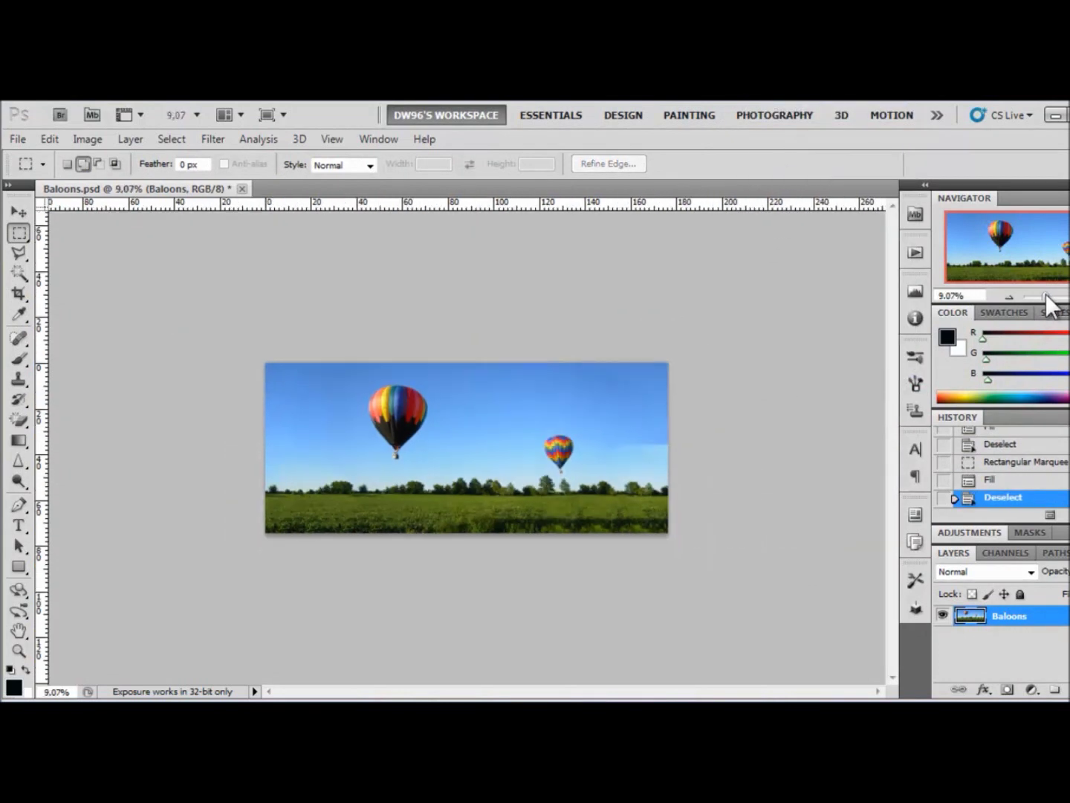